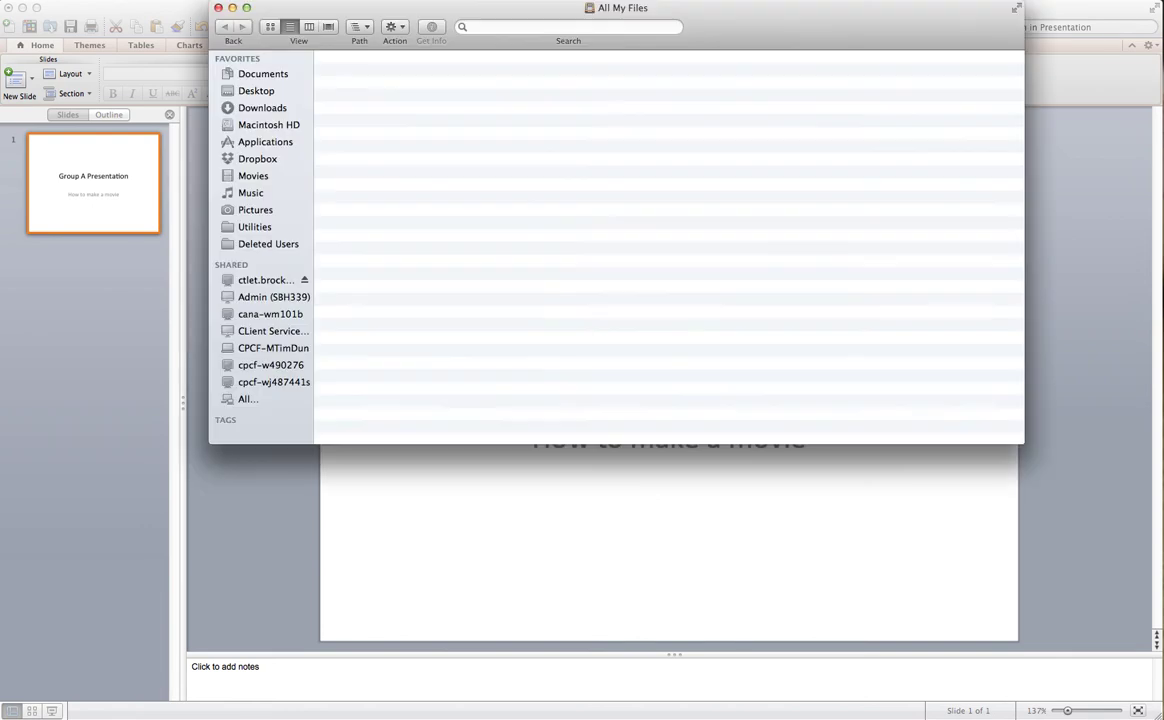
Step: Show the Applications folder and search Finder for 'quicktime'
click(276, 143)
click(546, 28)
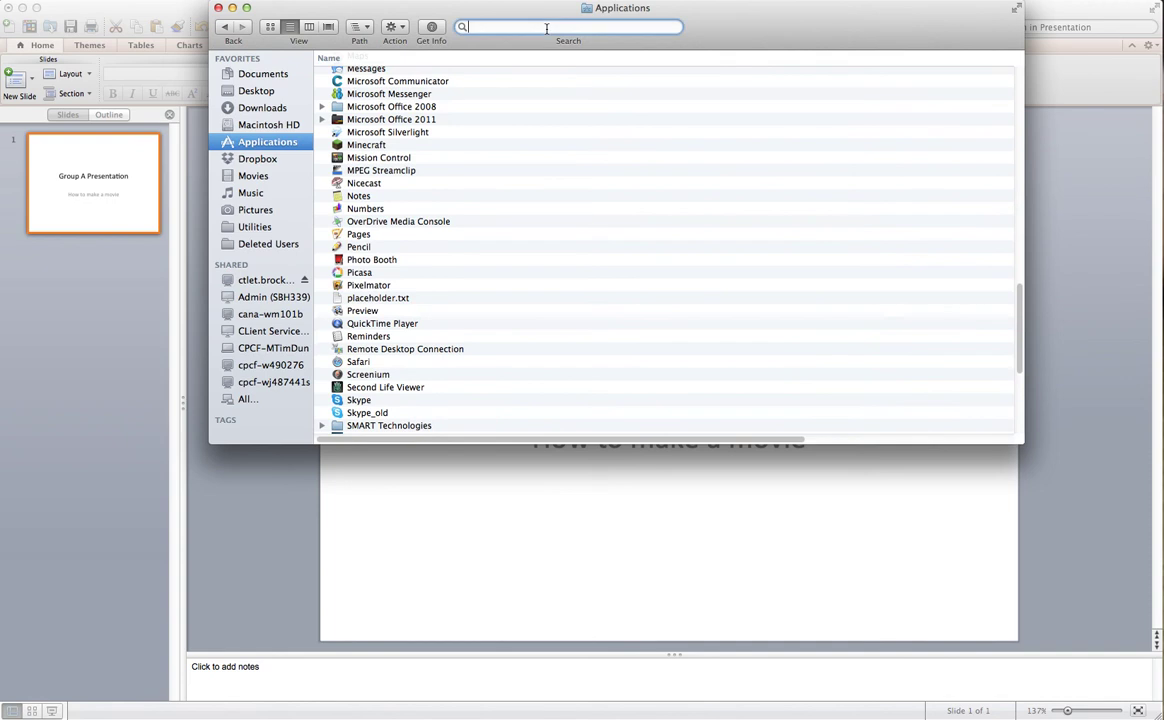
text(quicktime)
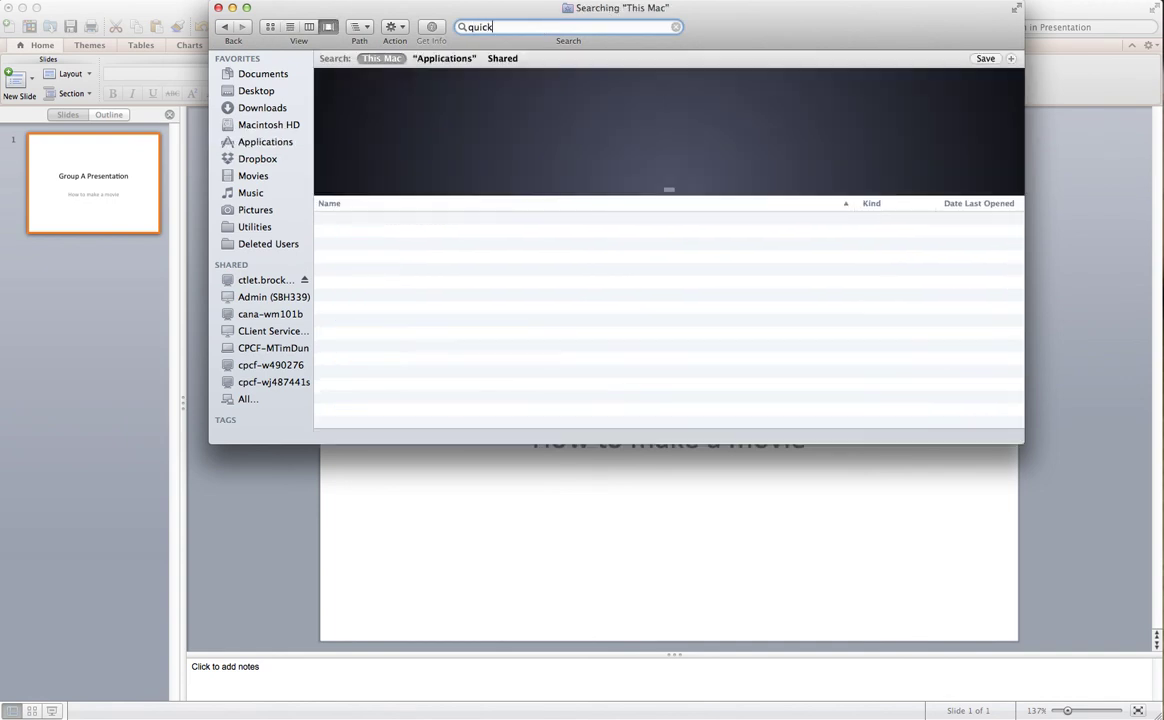
Step: Return to Applications, locate QuickTime Player in the list and launch it
click(250, 146)
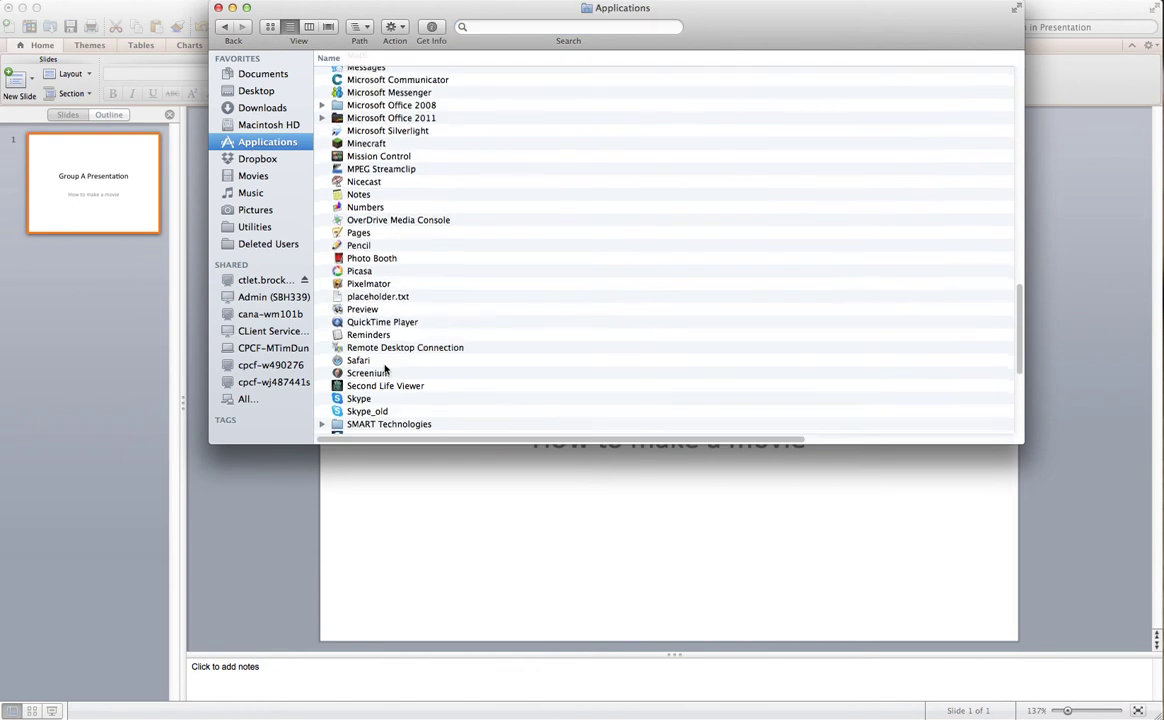
scroll(387, 369, down, 5)
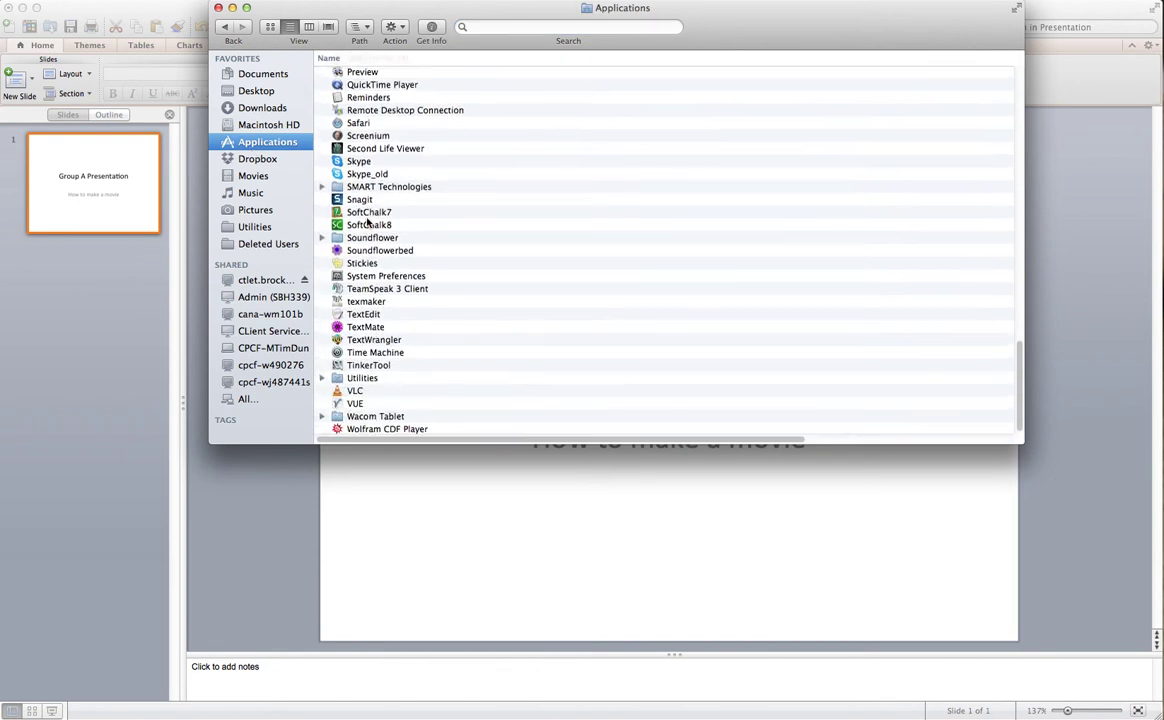
scroll(372, 300, up, 4)
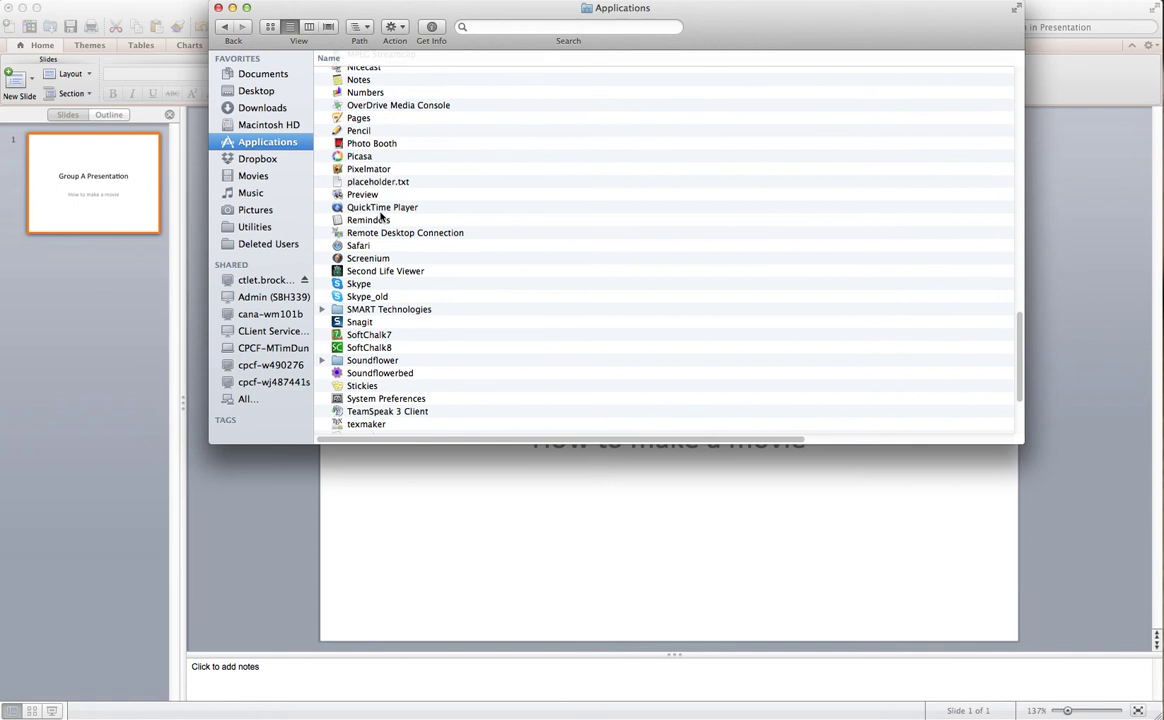
scroll(382, 300, down, 2)
scroll(393, 350, down, 2)
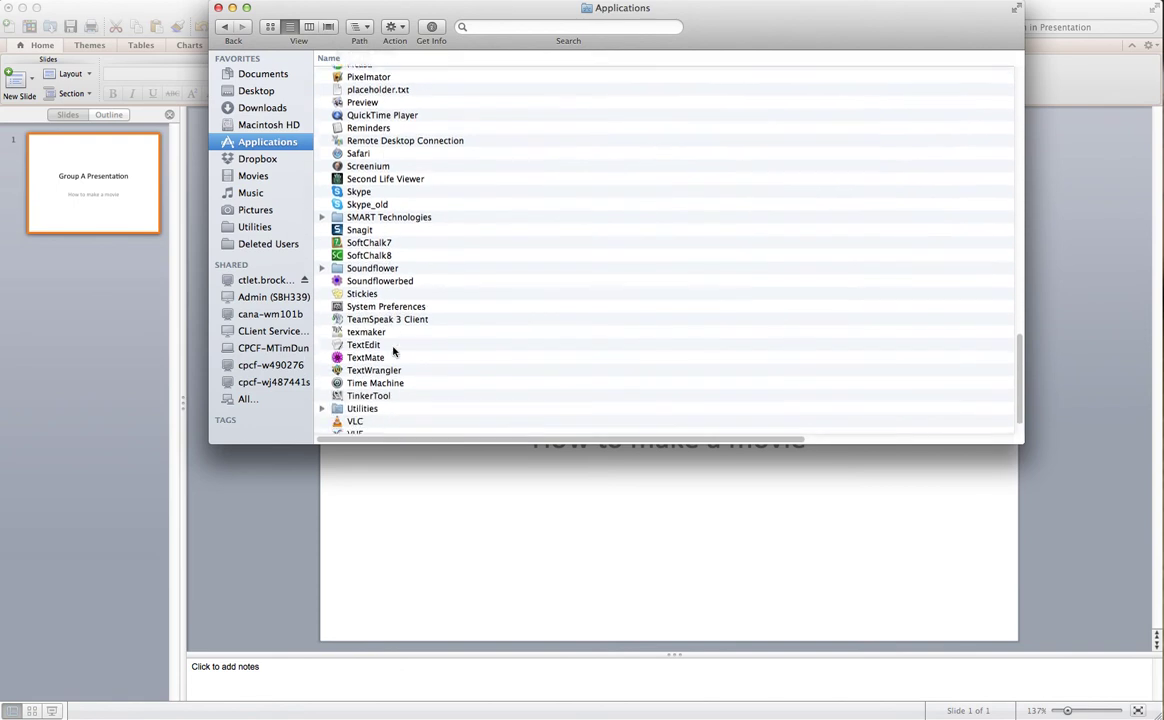
scroll(380, 340, up, 3)
click(345, 163)
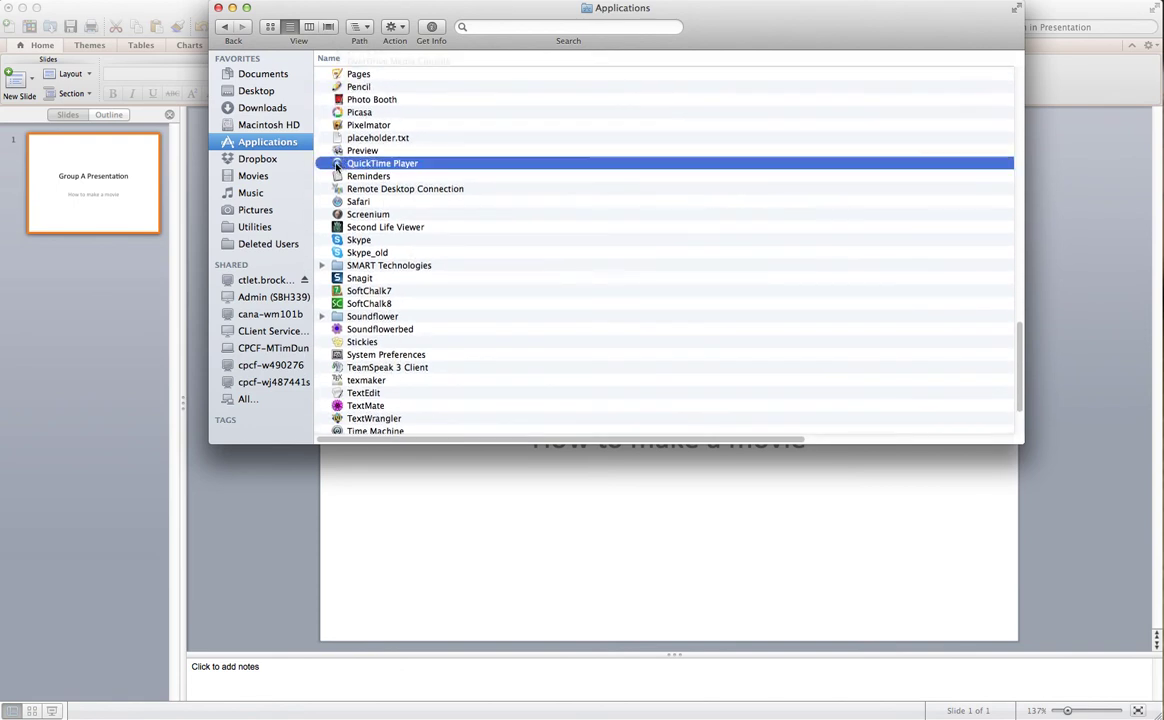
double_click(337, 165)
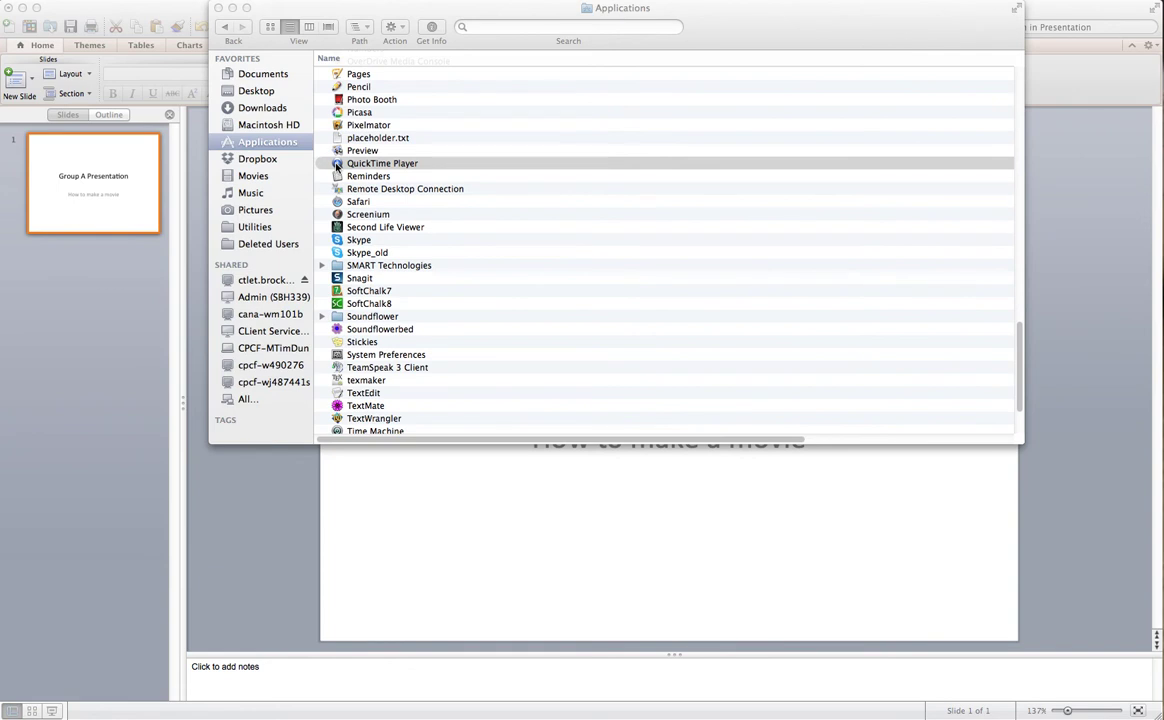
Step: Start a full-screen QuickTime screen recording, then close the Finder window
click(122, 3)
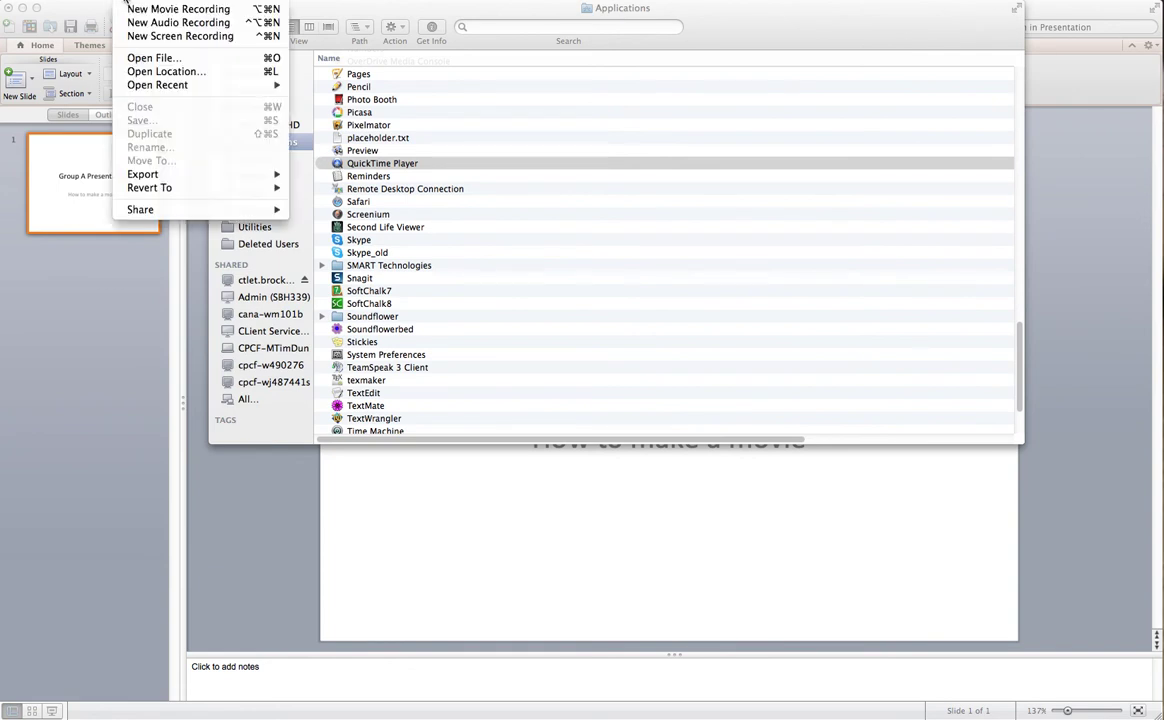
click(140, 37)
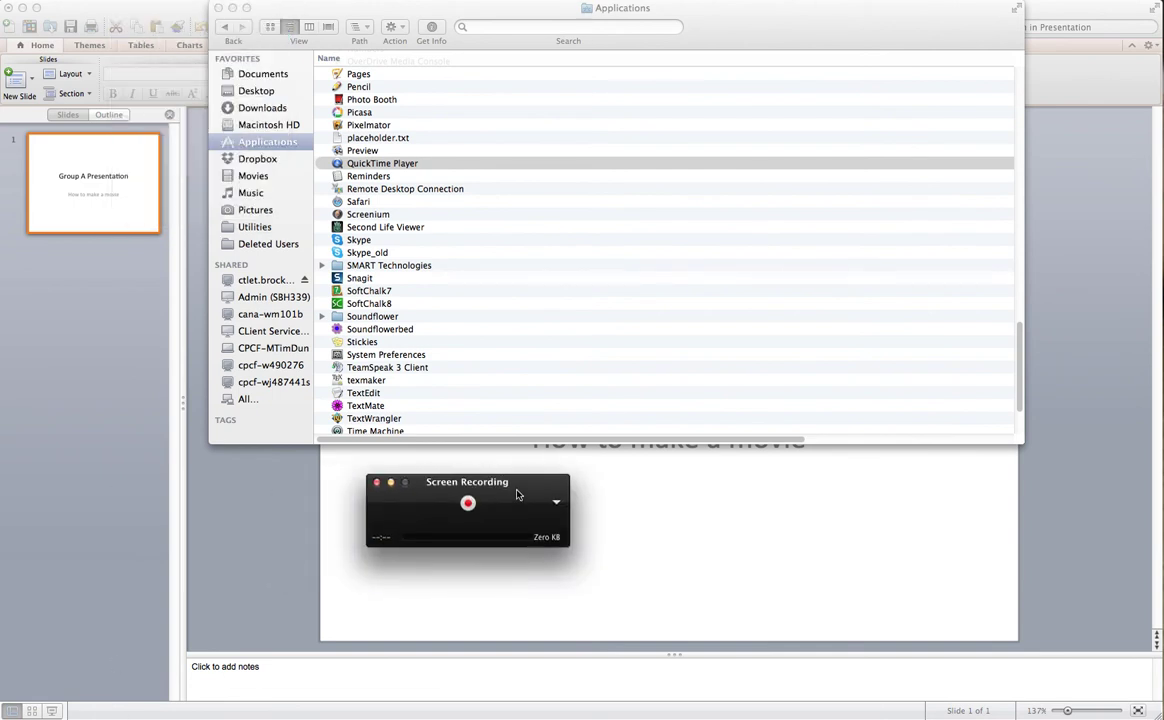
click(467, 505)
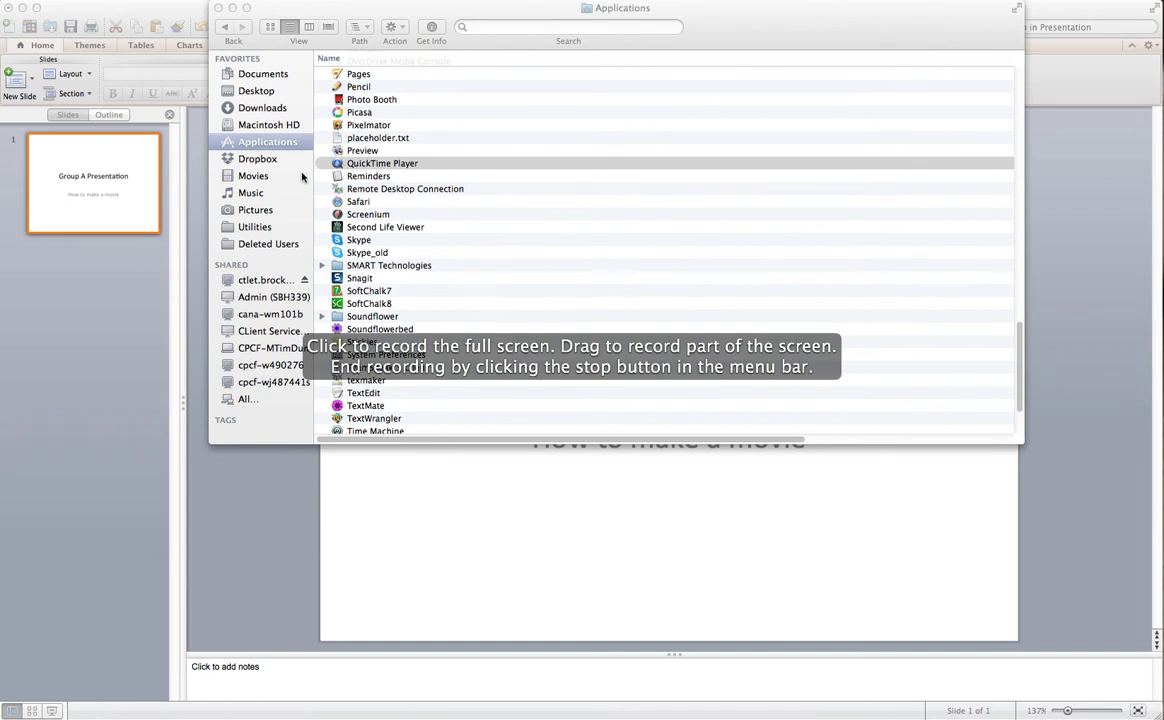
click(498, 489)
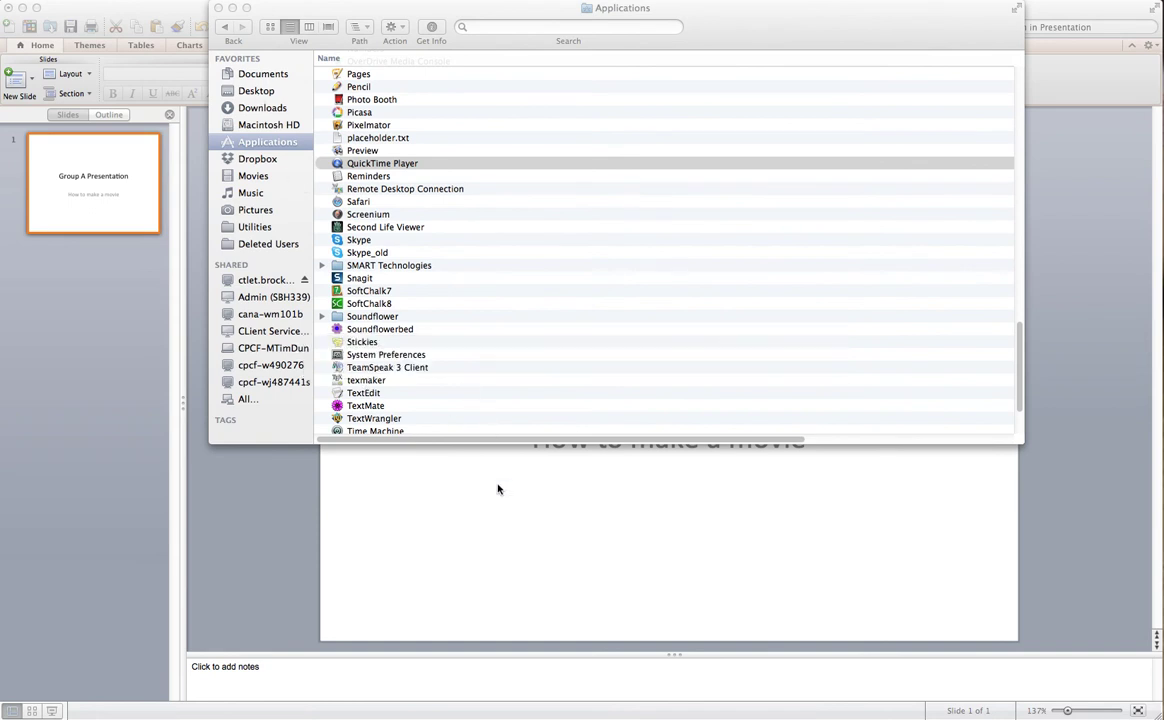
click(218, 8)
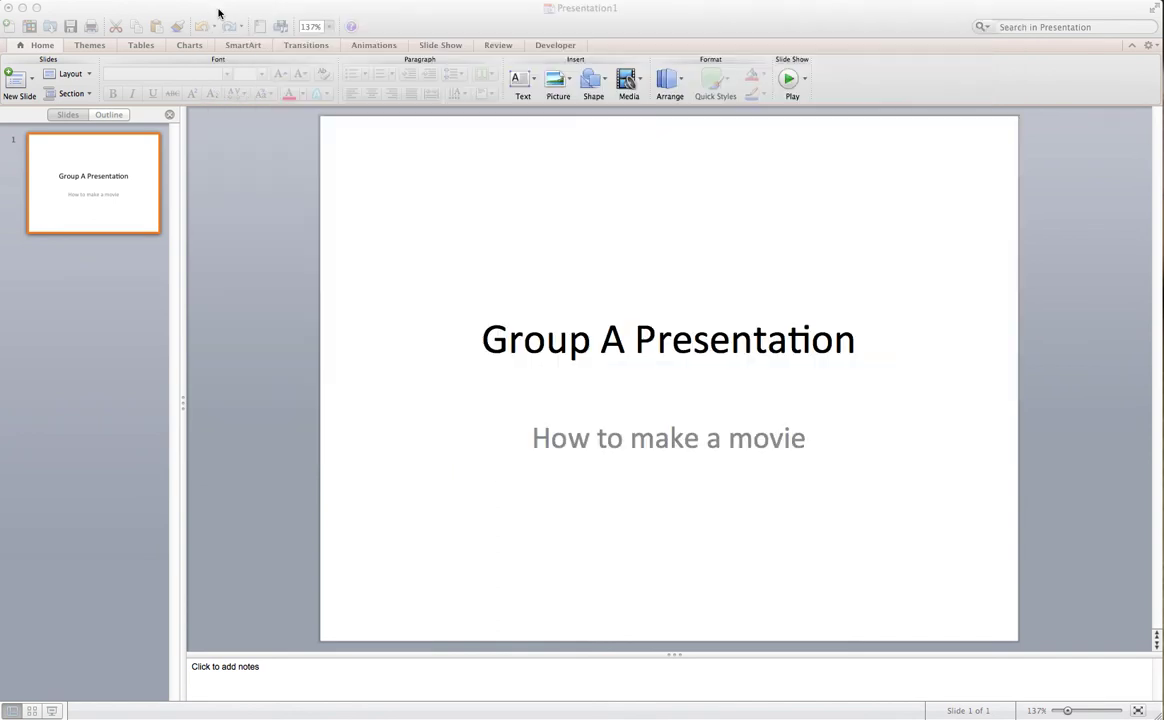
Step: Focus the PowerPoint window showing the Group A Presentation title slide
click(786, 83)
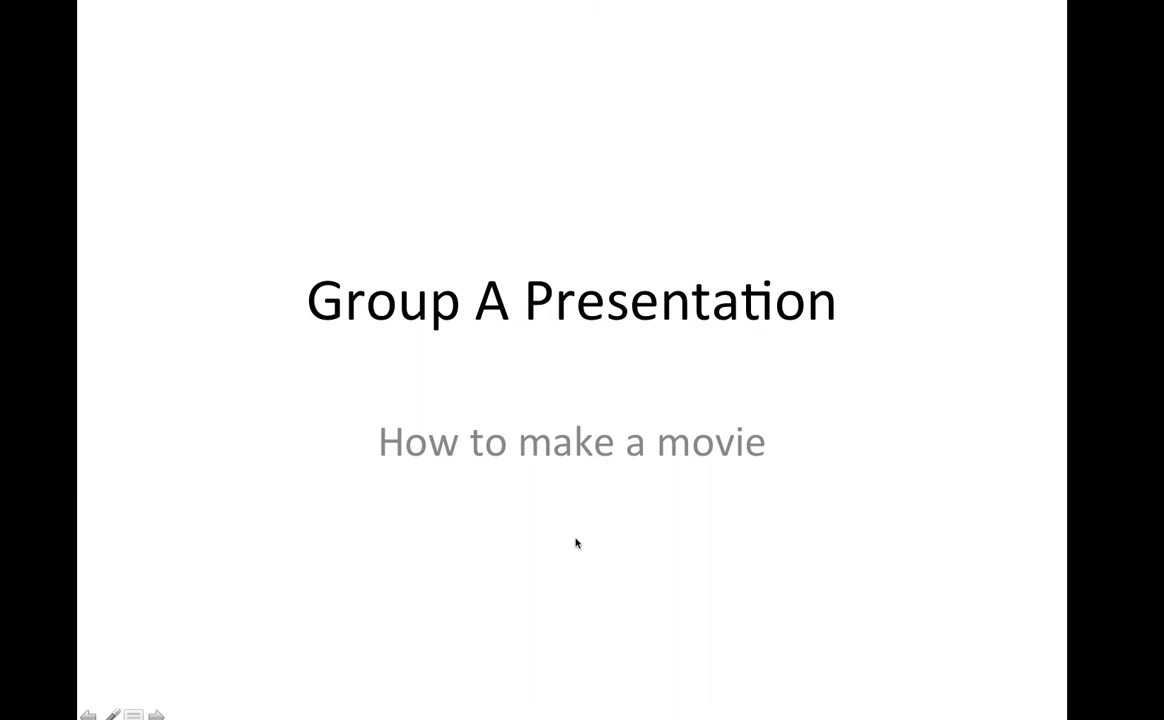
Step: End the slideshow with Esc, then play the captured movie and pause it at 00:07
key(Escape)
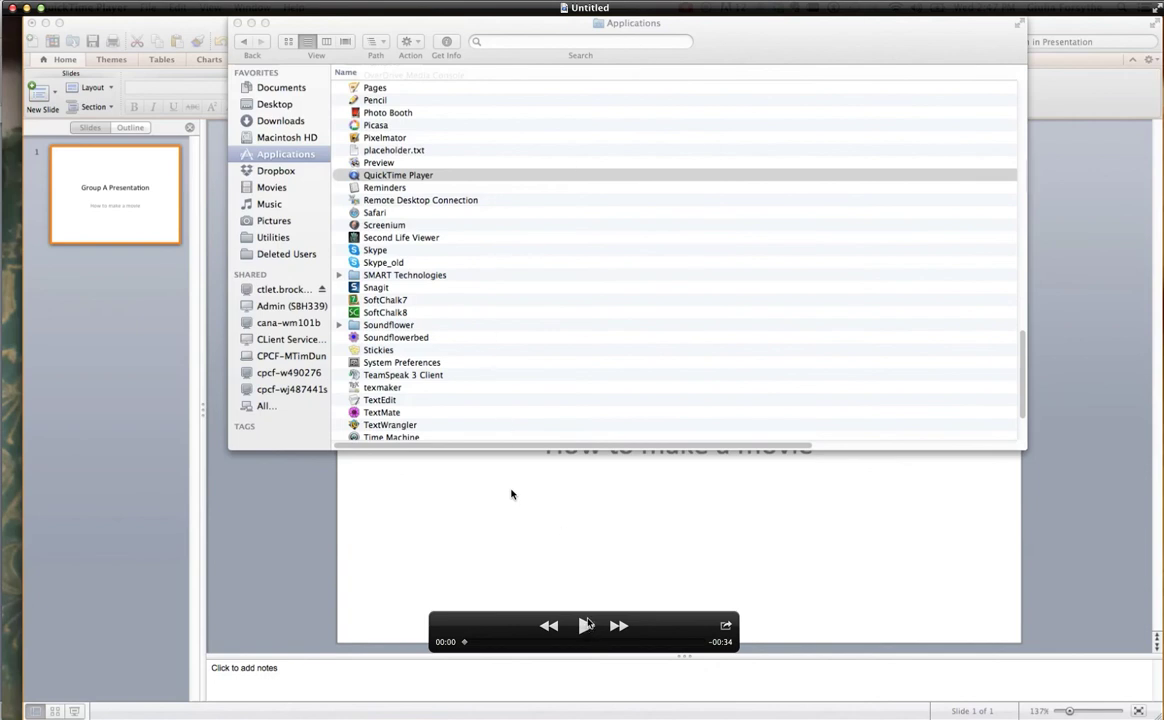
click(587, 628)
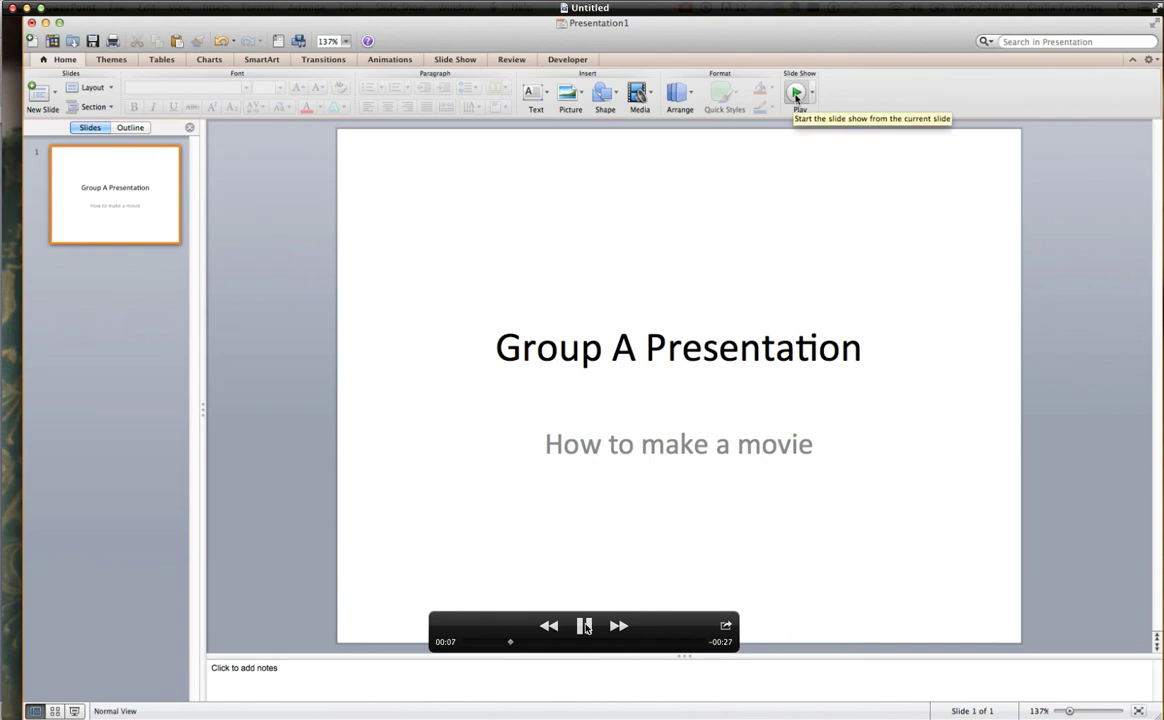
click(585, 626)
Step: Save the screen recording as 'MyPresentation' in the Documents folder
click(120, 7)
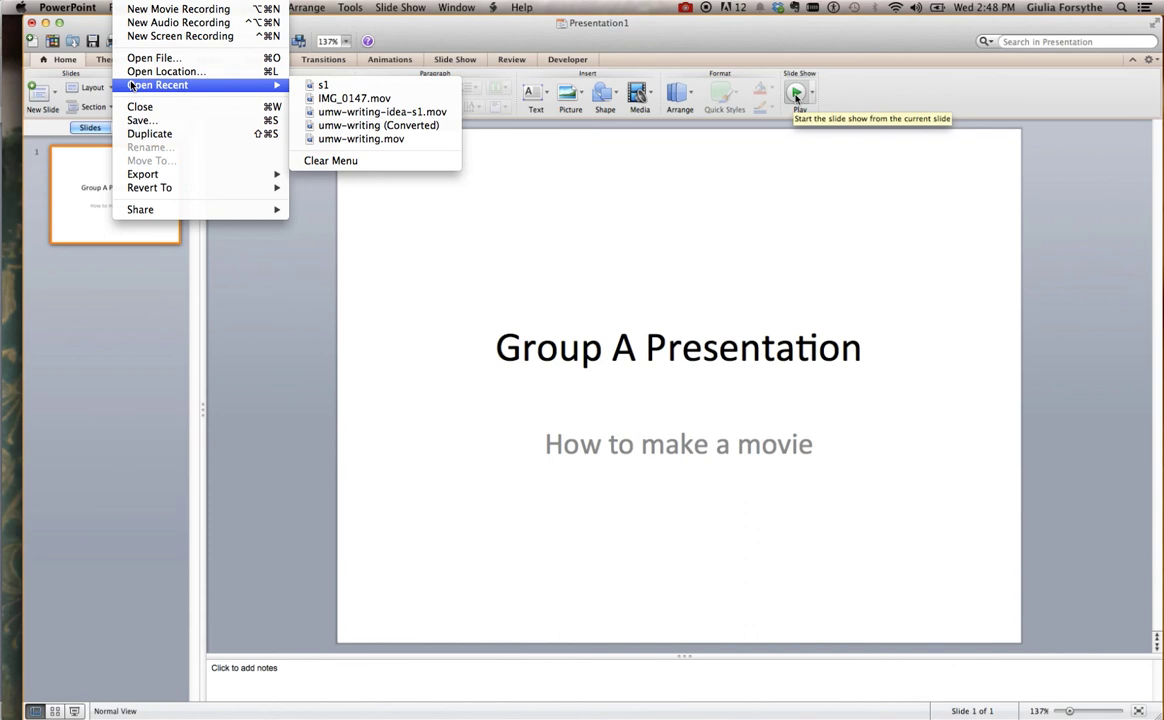
click(145, 122)
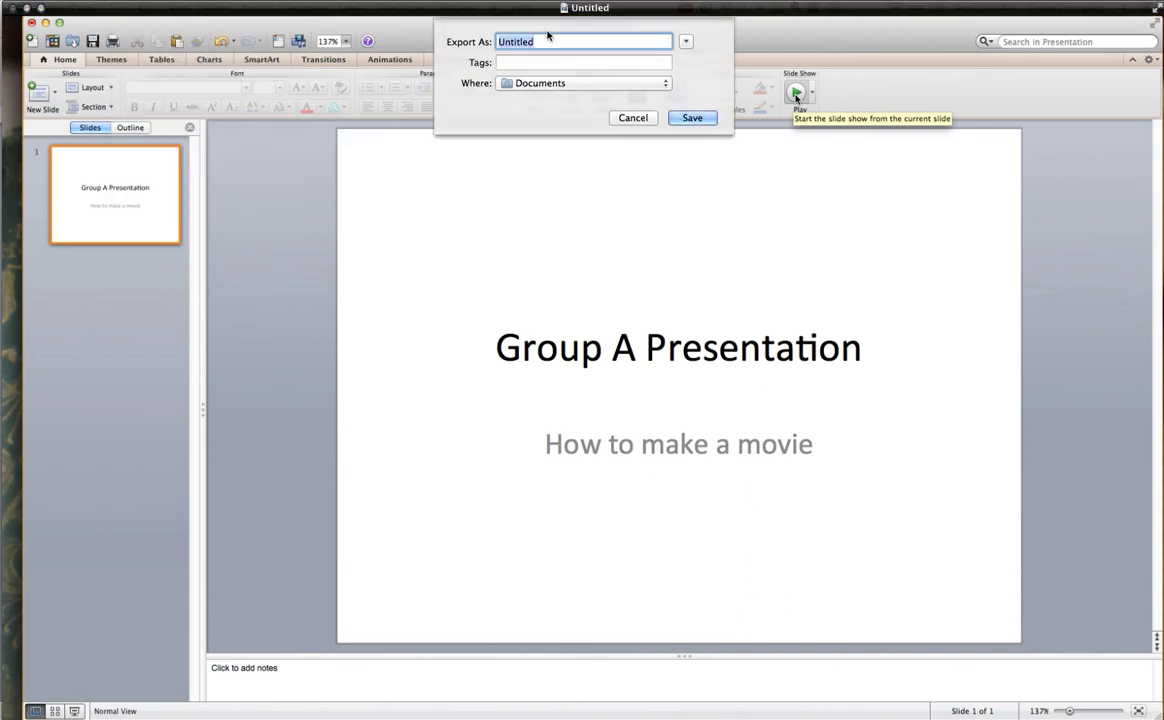
text(MyPrese)
text(ntation)
click(690, 119)
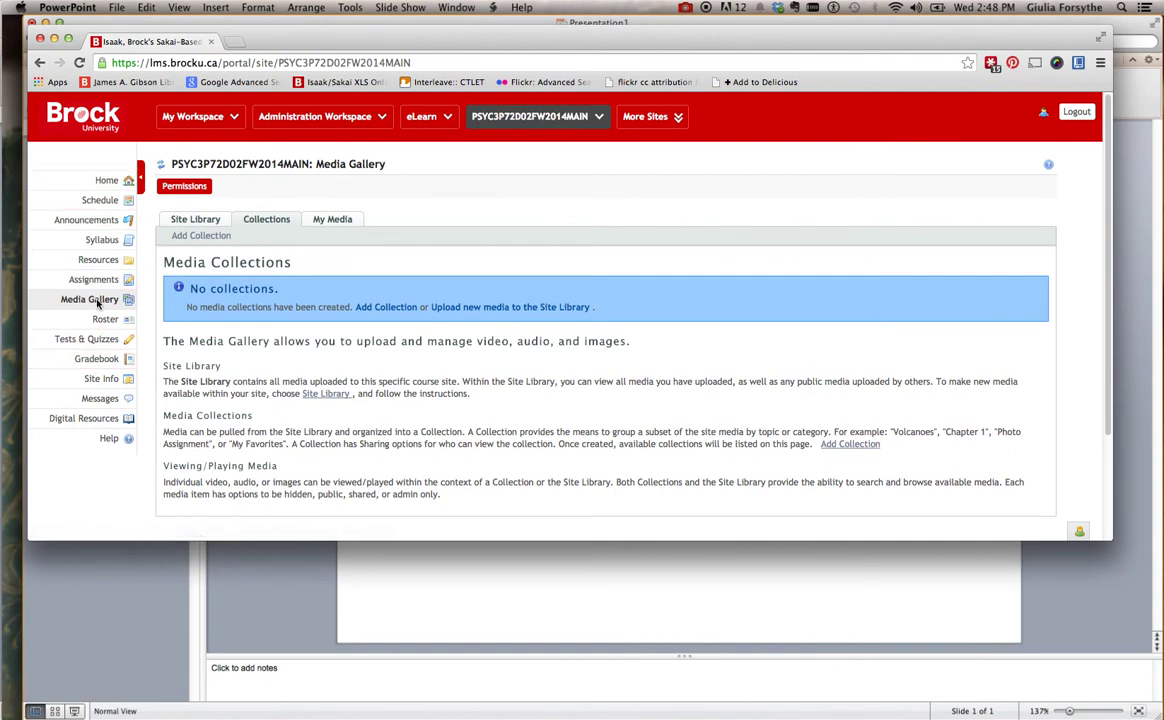
Step: Refresh Media Gallery, go to the Site Library and start uploading new media
click(161, 163)
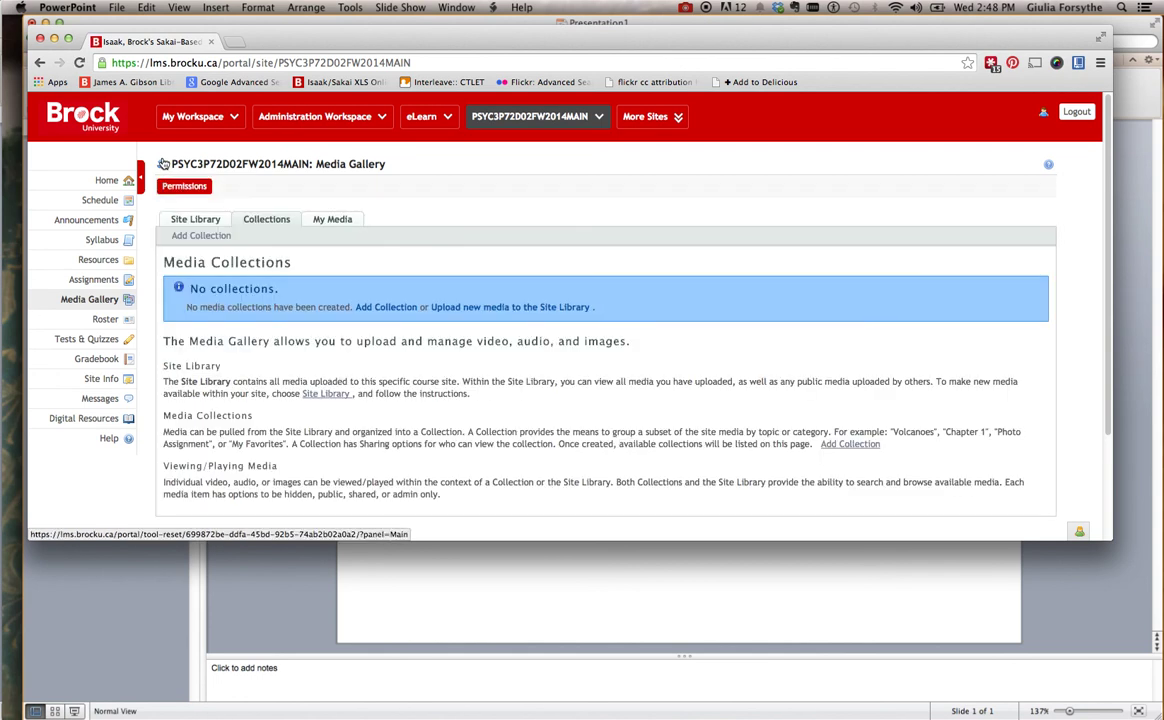
click(200, 219)
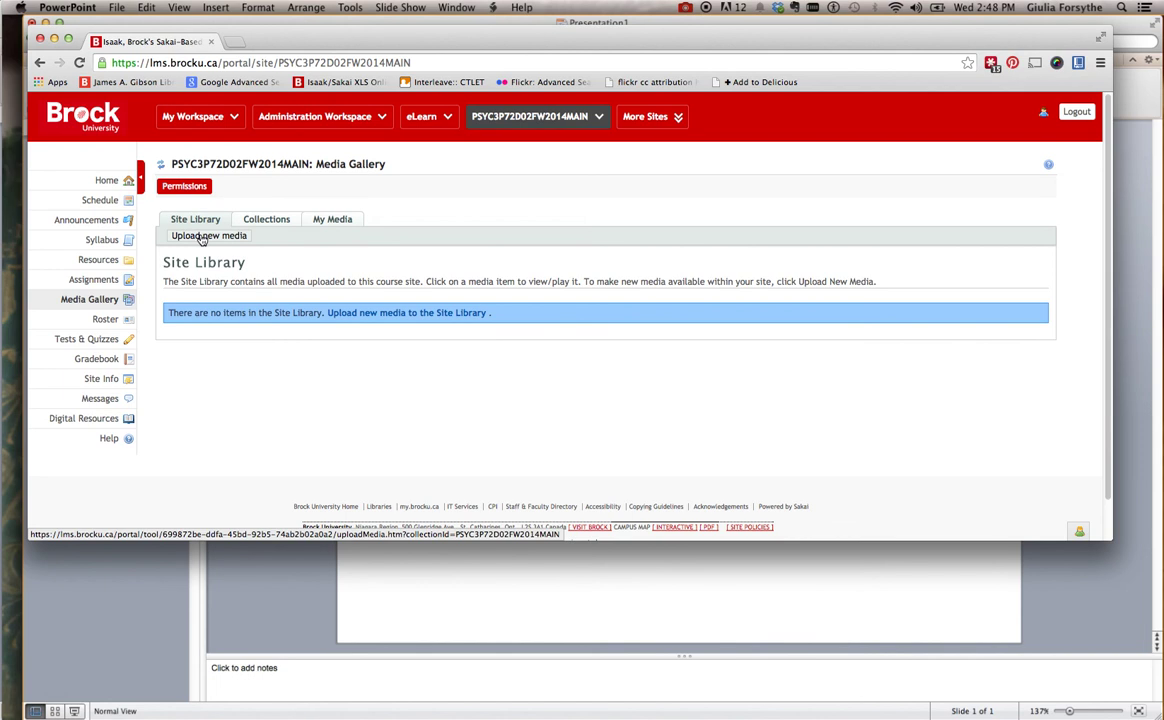
click(201, 236)
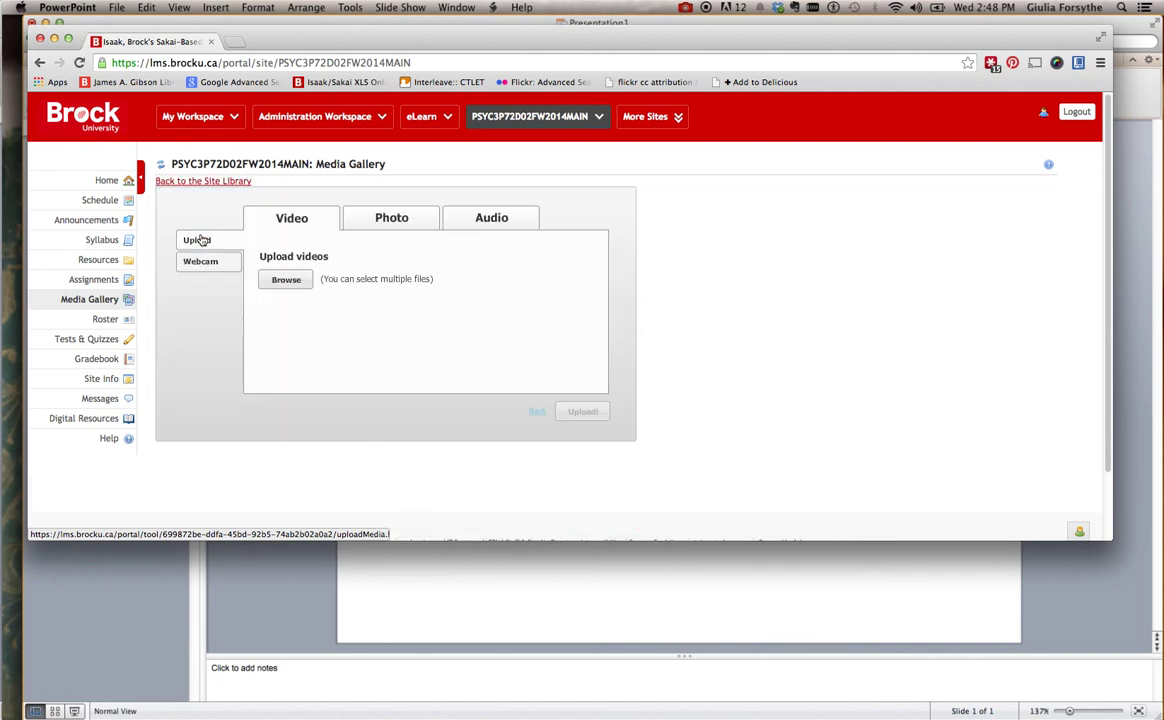
Step: Choose MyPresentation from Documents in the file dialog and upload MyPresentation.mov
click(290, 281)
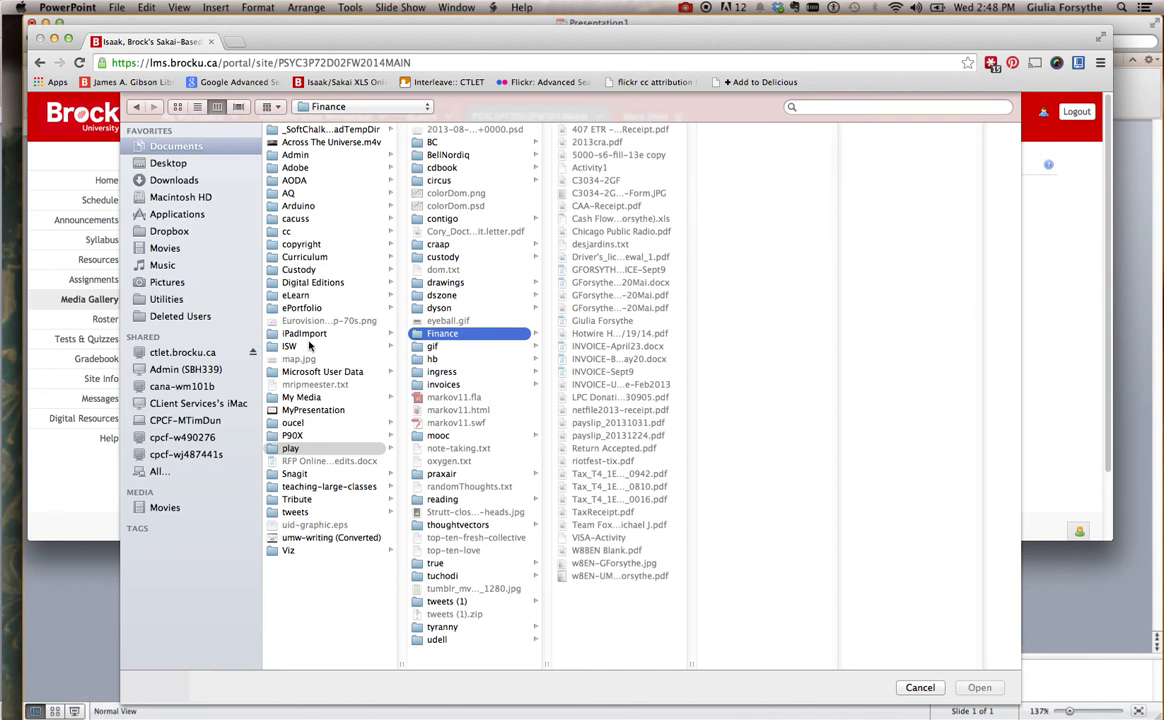
click(300, 446)
click(311, 410)
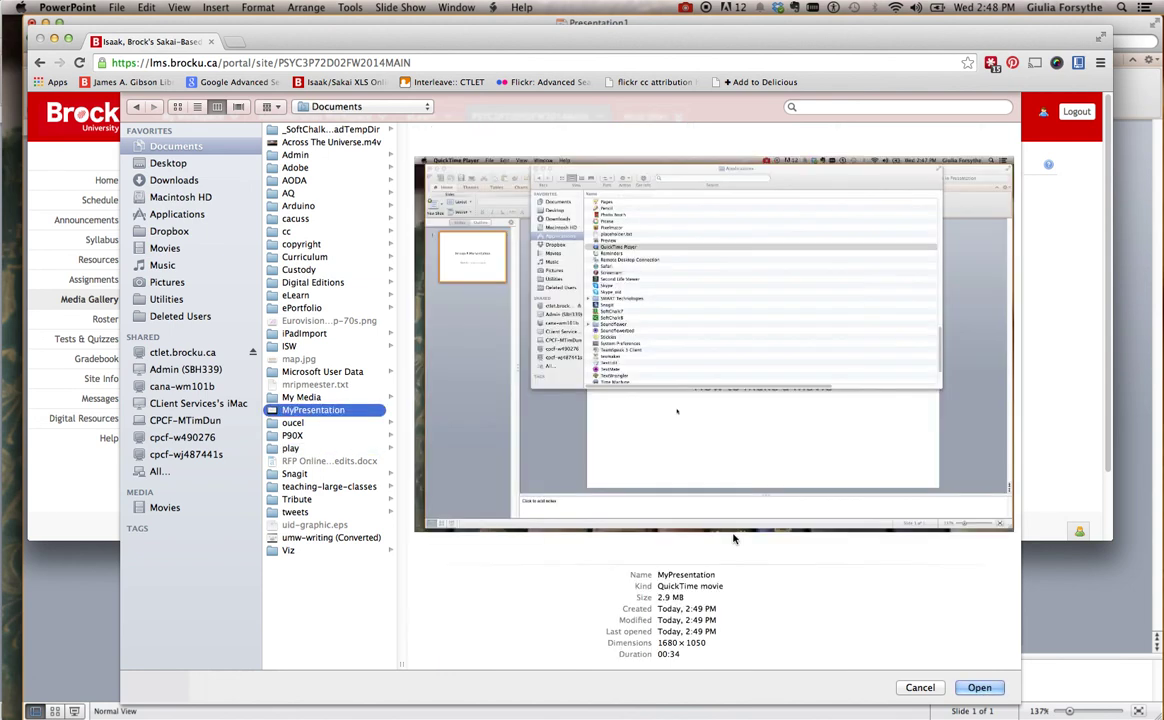
click(977, 686)
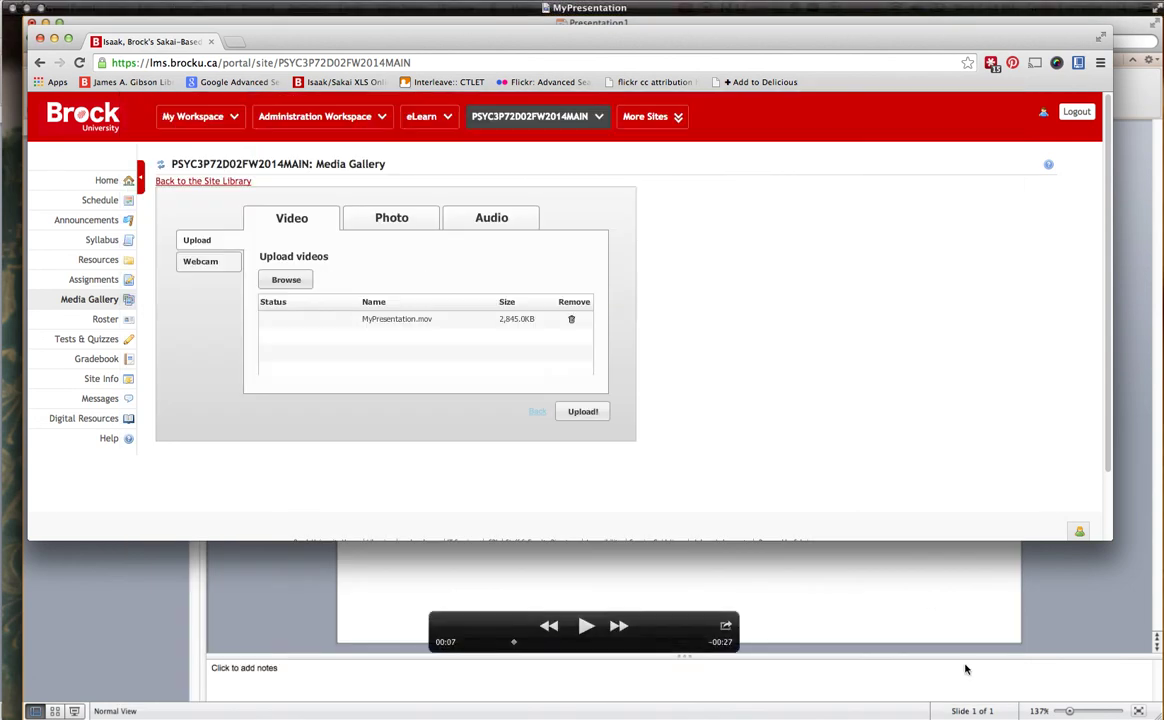
click(580, 412)
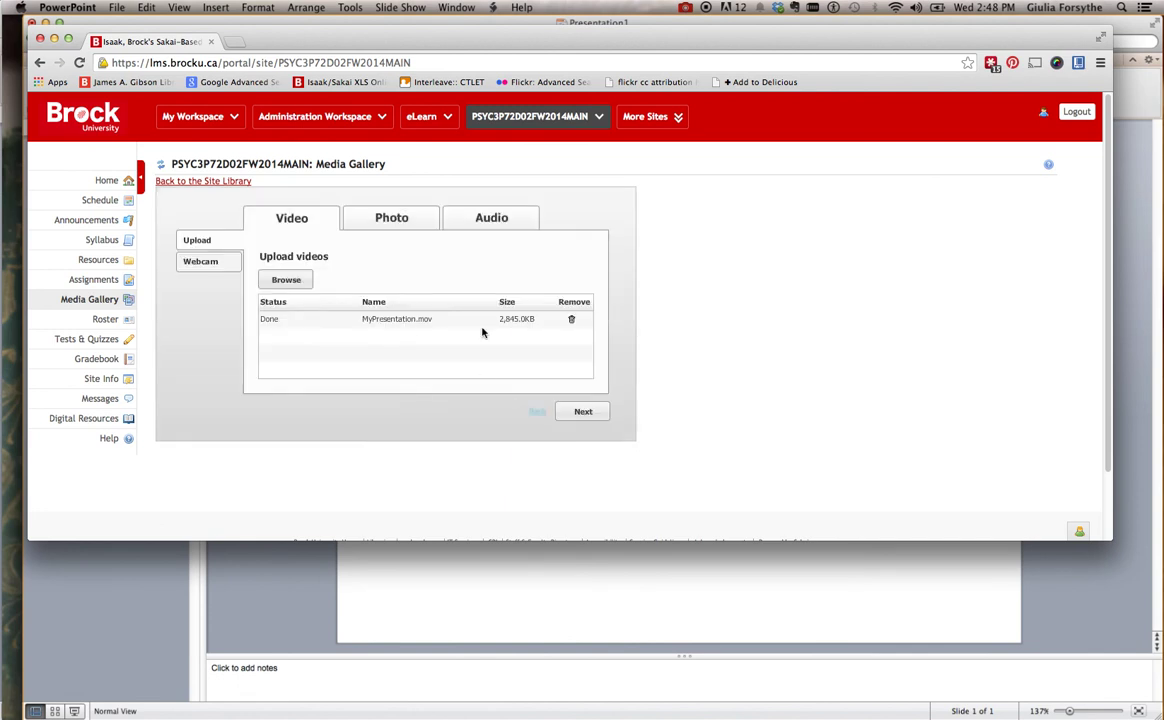
Step: Enter a description naming the group members for MyPresentation.mov and submit the details
click(584, 413)
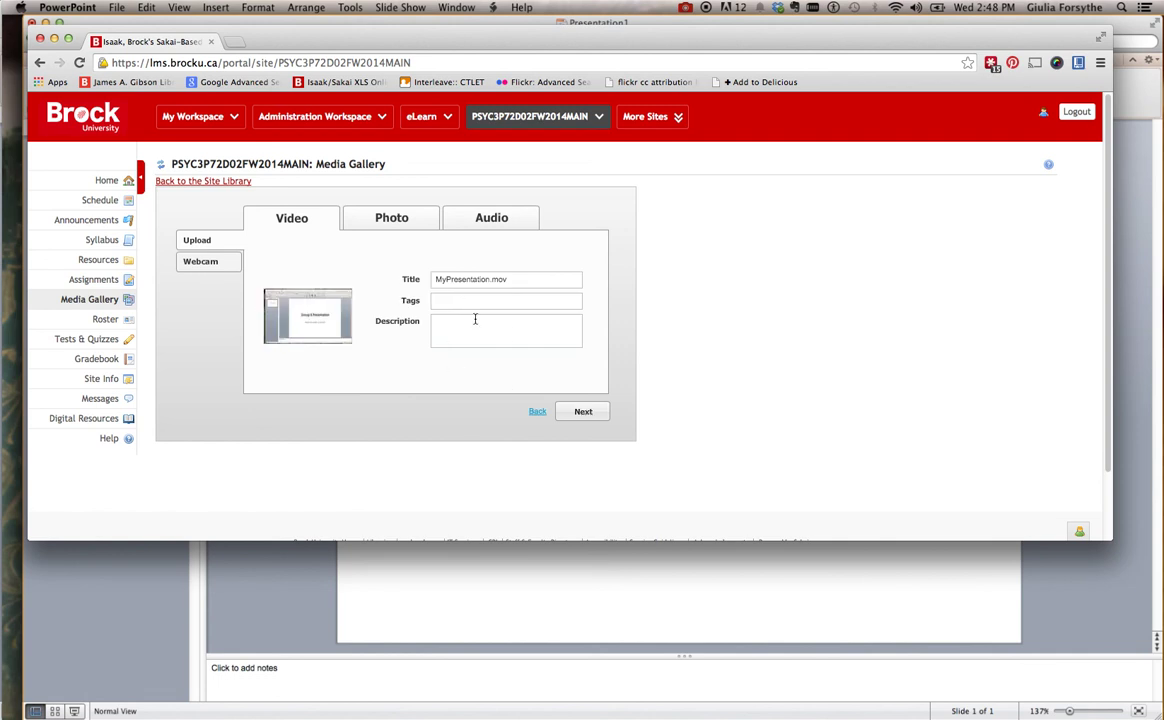
click(475, 319)
text(Giulia Ka)
text(roup)
click(583, 411)
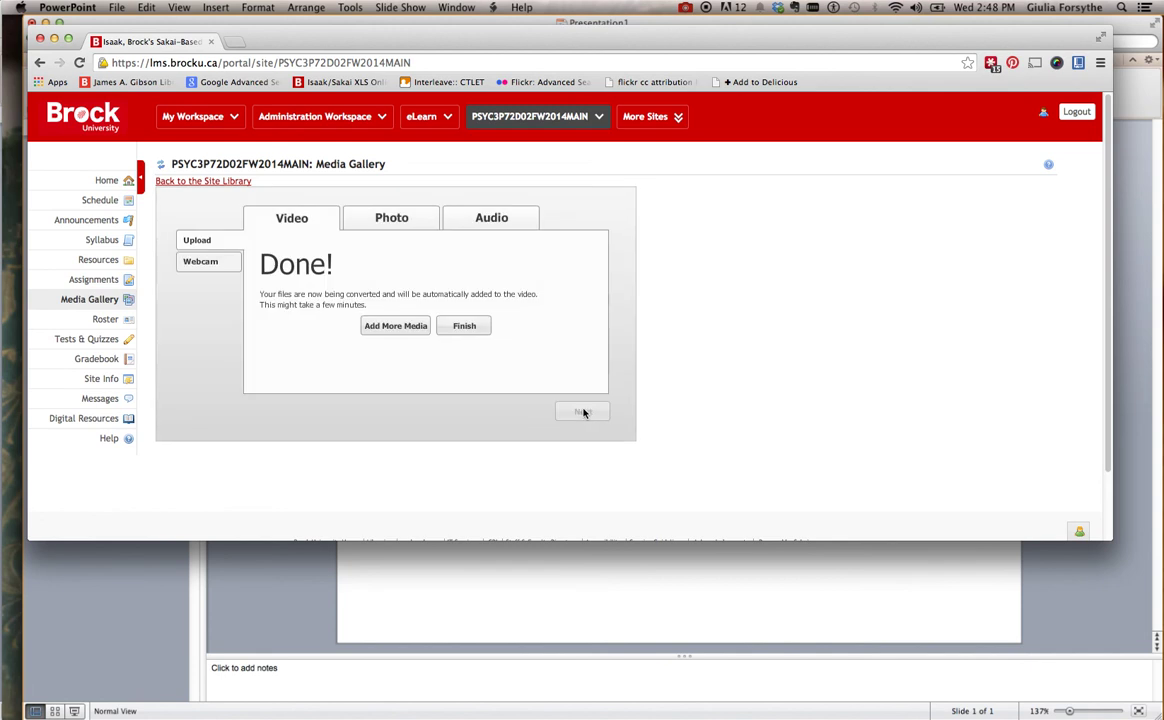
Step: Finish the upload and scroll the Site Library to find the converting MyPresentation.mov
click(463, 326)
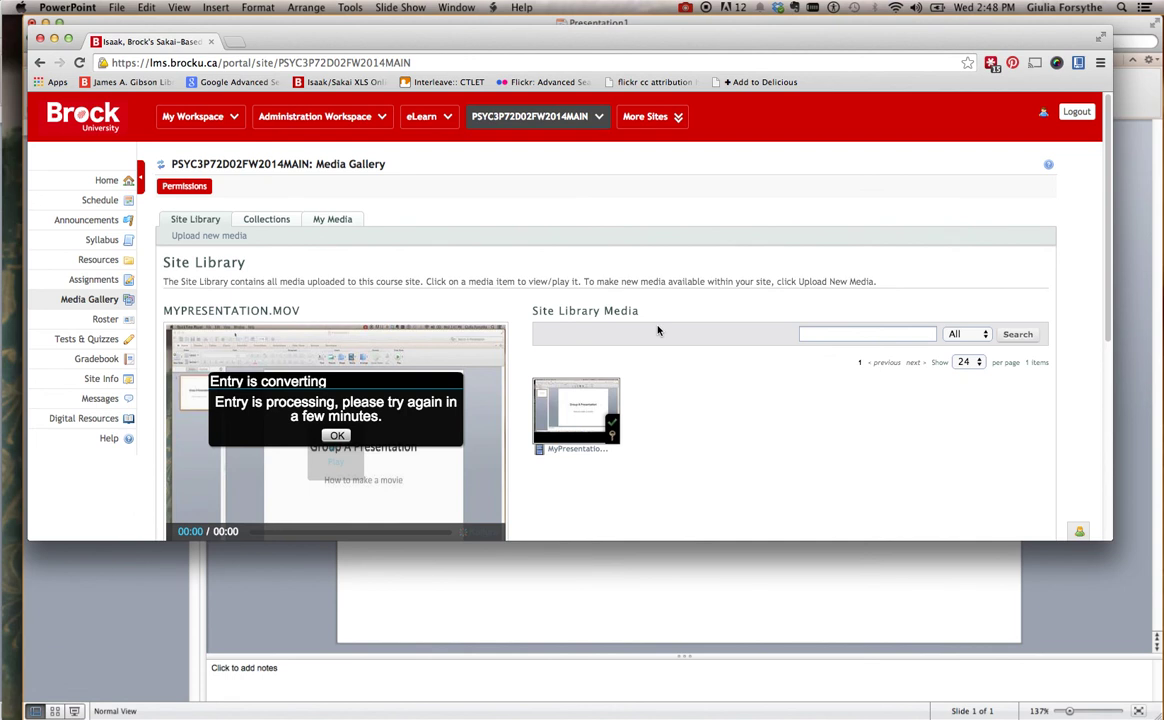
scroll(657, 330, down, 3)
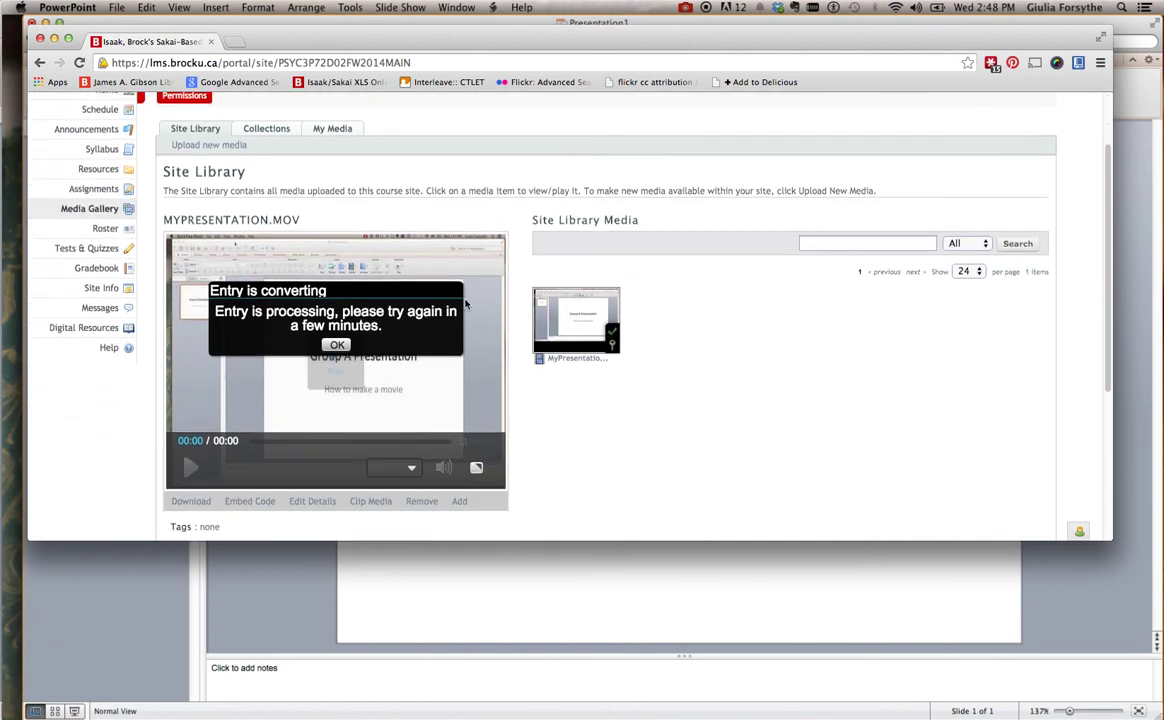
scroll(694, 457, down, 3)
scroll(694, 457, up, 5)
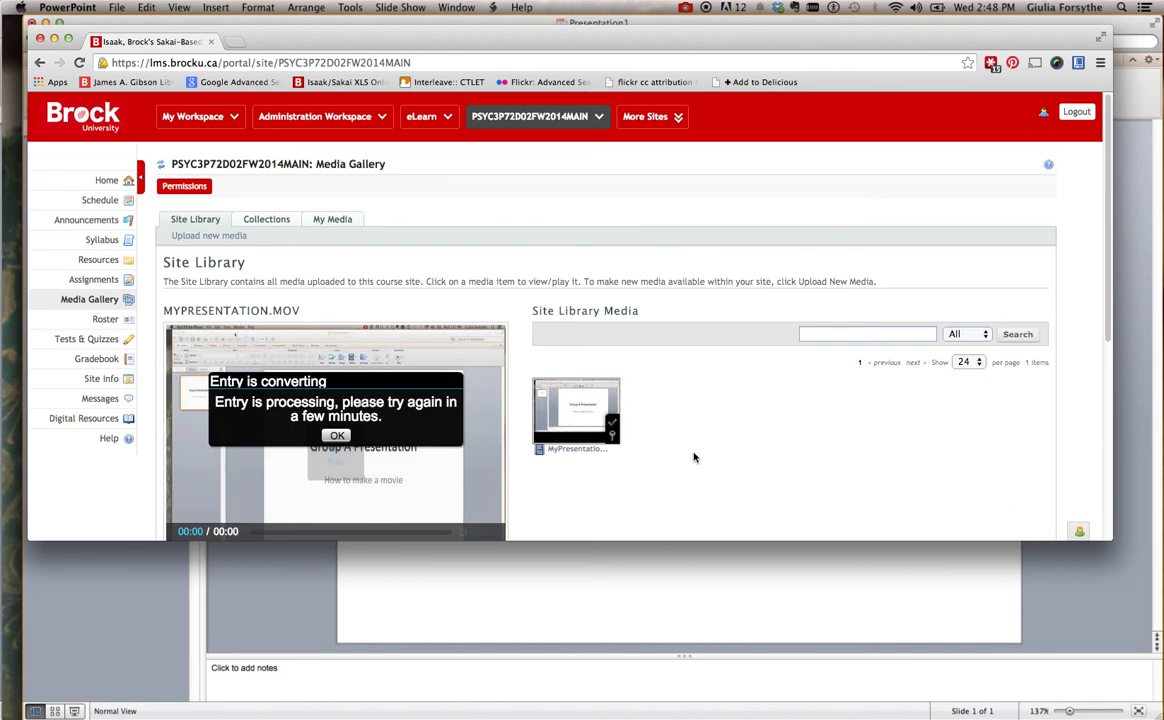